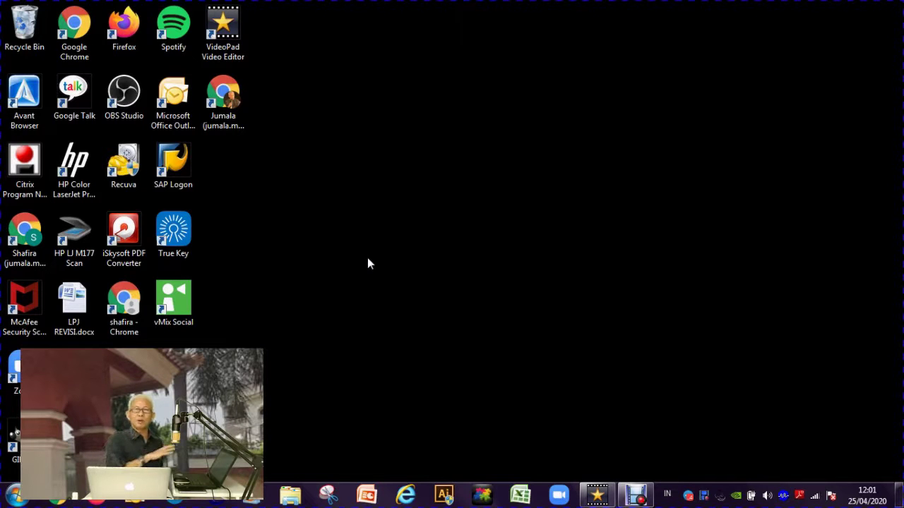
# - Launch Zoom, close its start window, and find the Zoom folder in the Start menu's program list
pyautogui.click(558, 494)
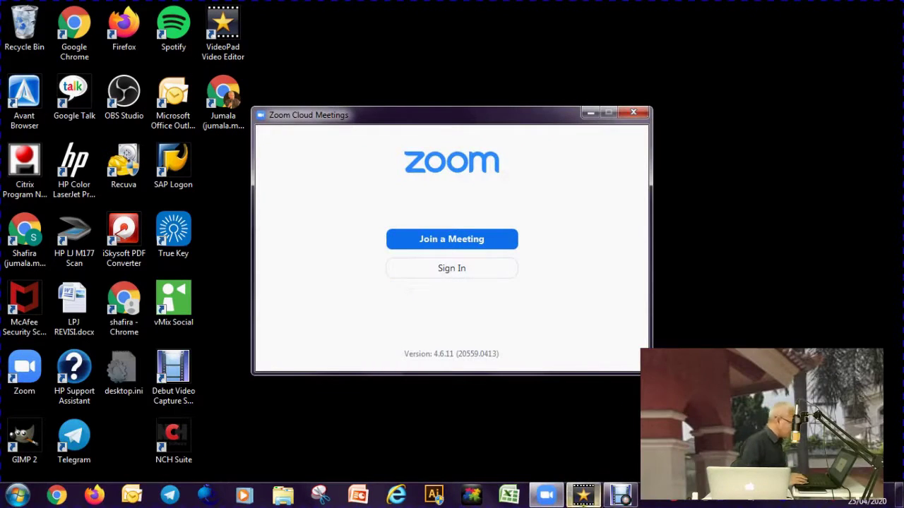
pyautogui.click(634, 113)
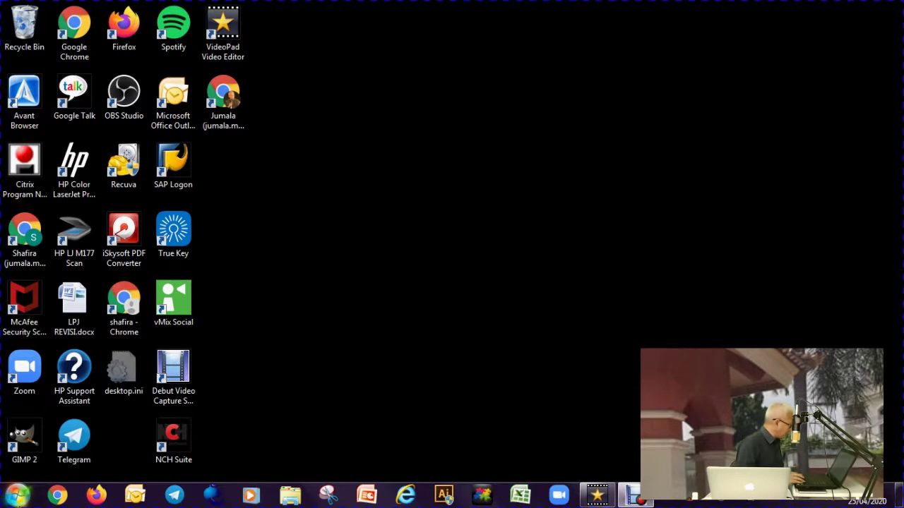
pyautogui.click(19, 499)
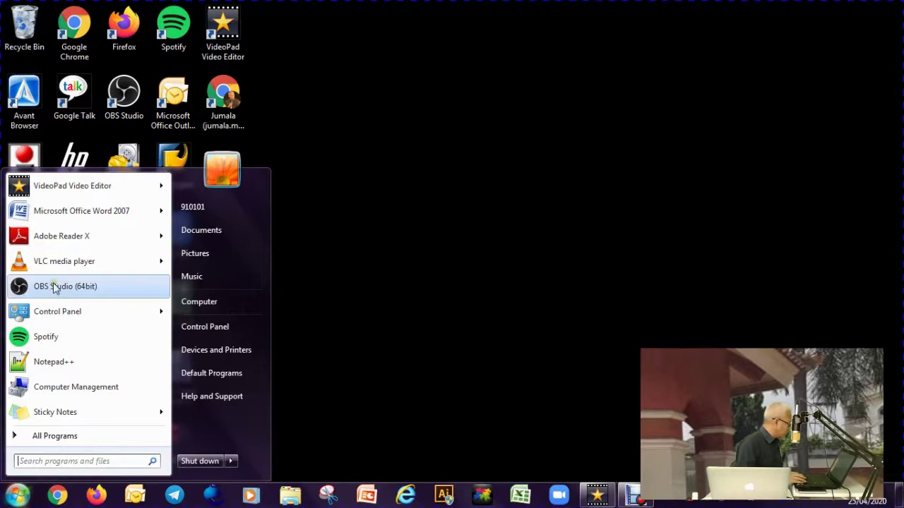
pyautogui.click(63, 442)
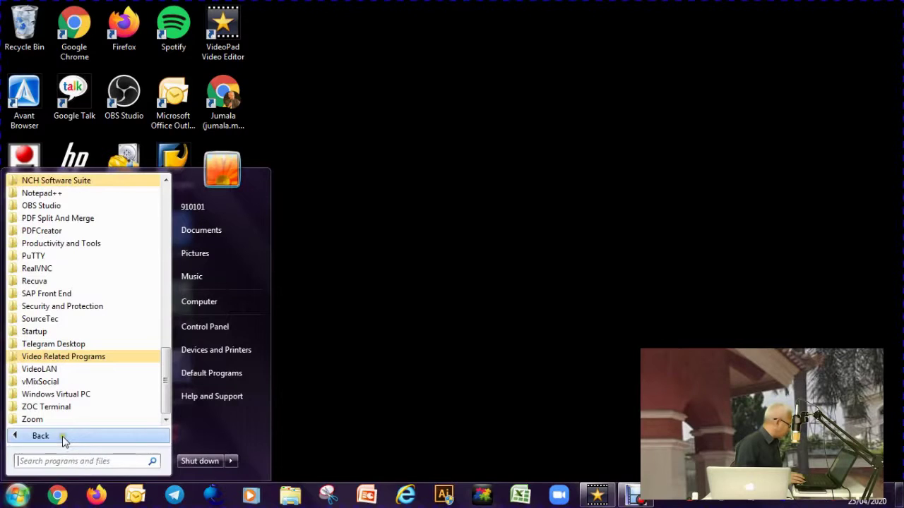
pyautogui.scroll(15, 78, 317)
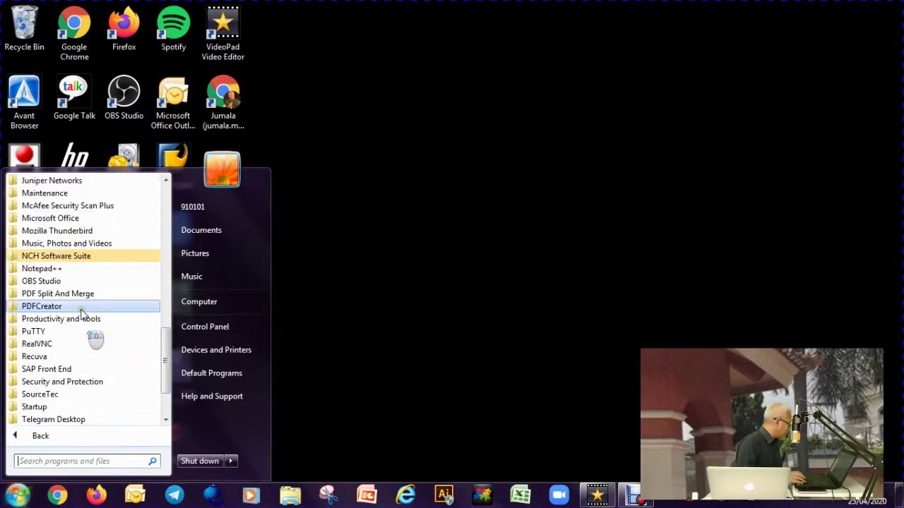
pyautogui.scroll(-10, 99, 286)
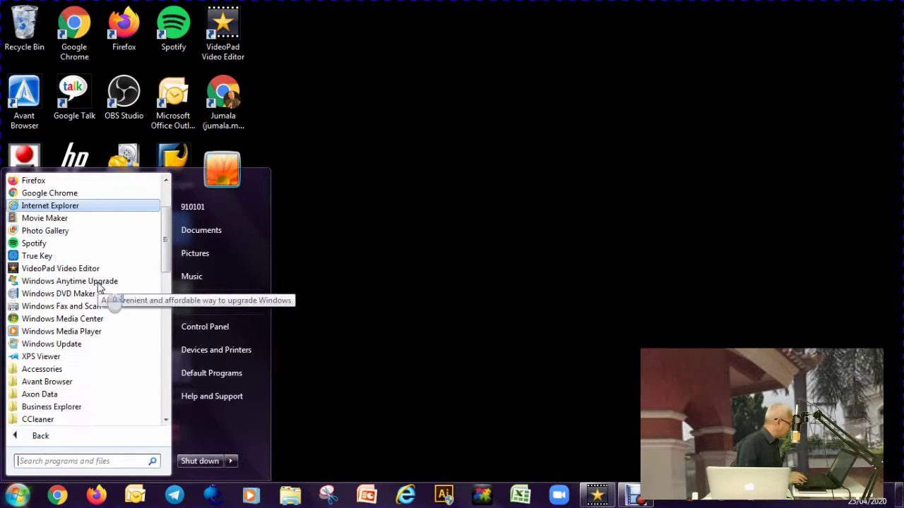
pyautogui.scroll(-5, 99, 286)
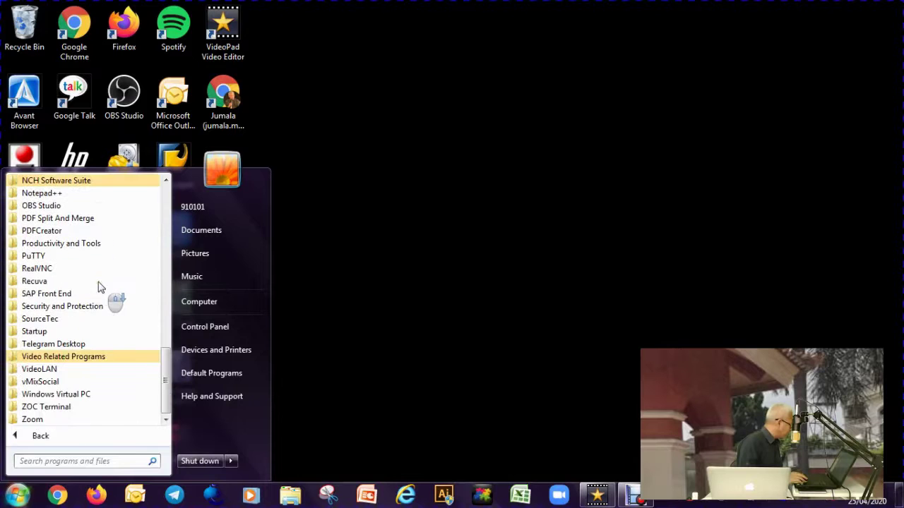
pyautogui.click(58, 420)
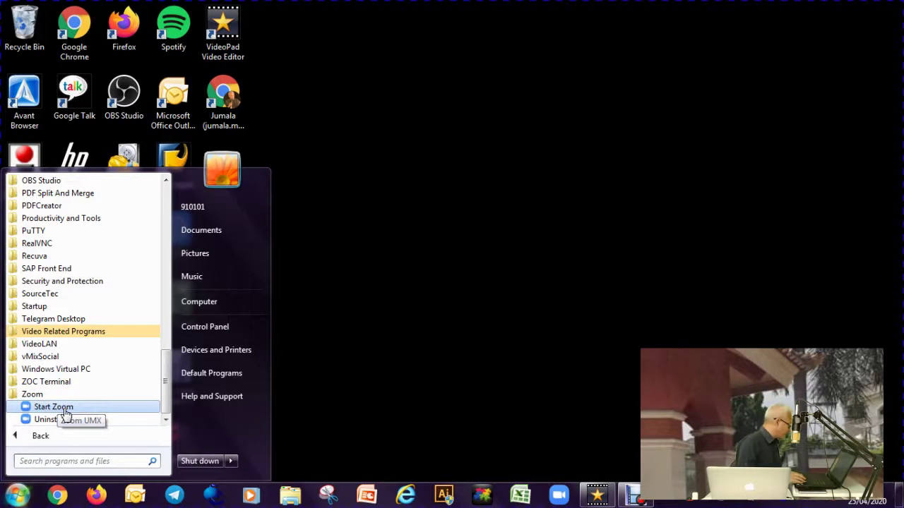
# - Start Zoom again from the desktop icon and bring up its Sign In page
pyautogui.click(569, 490)
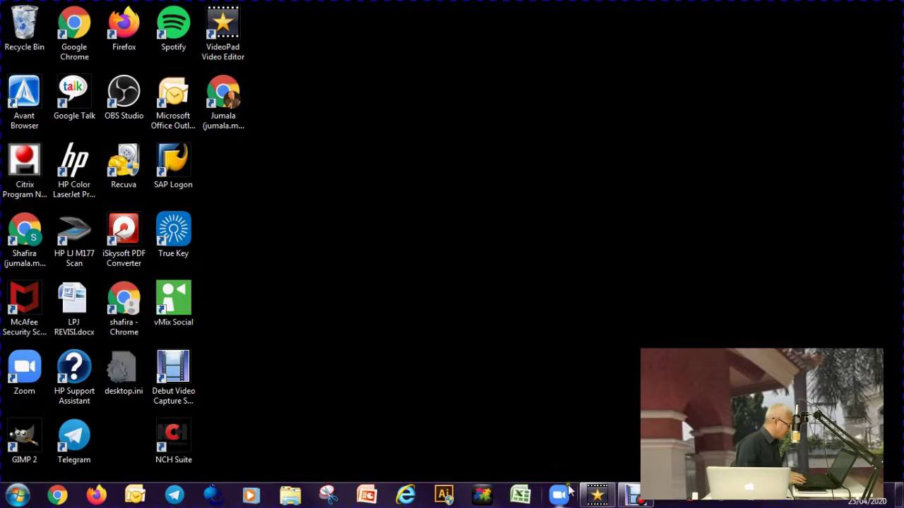
pyautogui.doubleClick(44, 392)
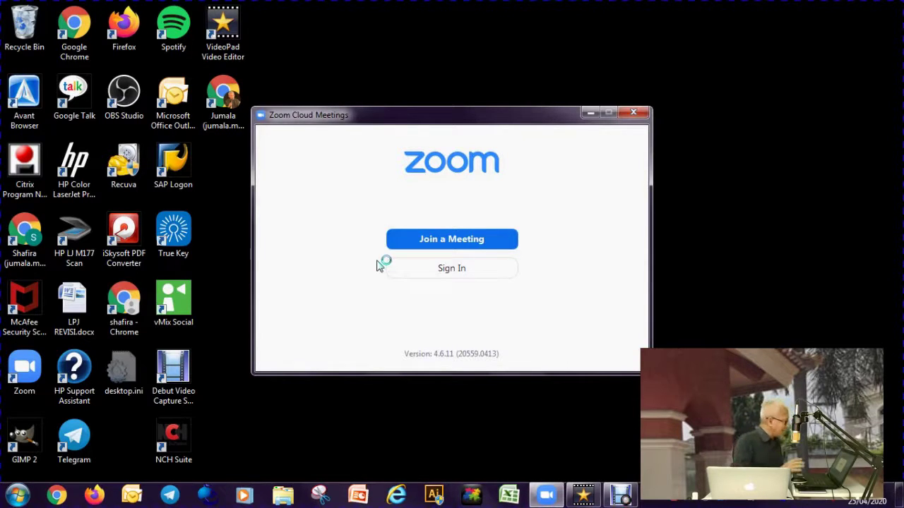
pyautogui.click(440, 268)
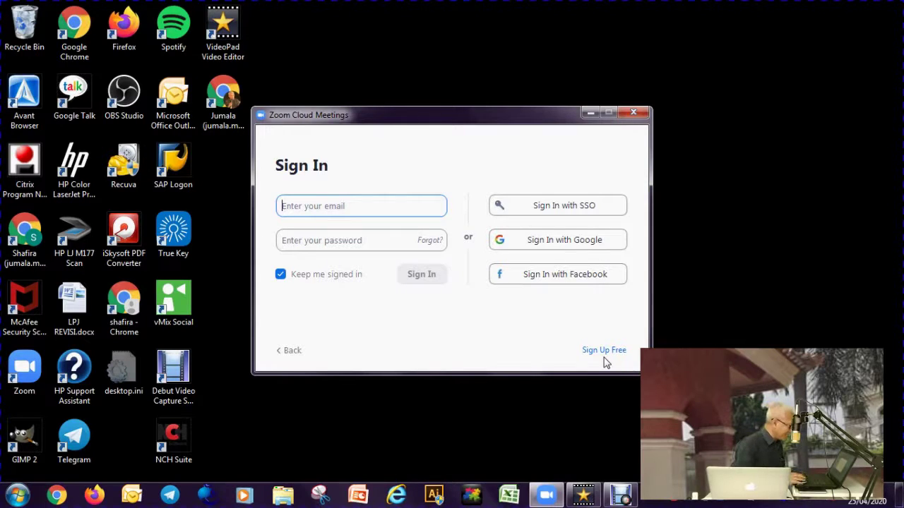
# - Choose Sign Up Free to open the sign-up page in Firefox, then move the window higher
pyautogui.click(605, 351)
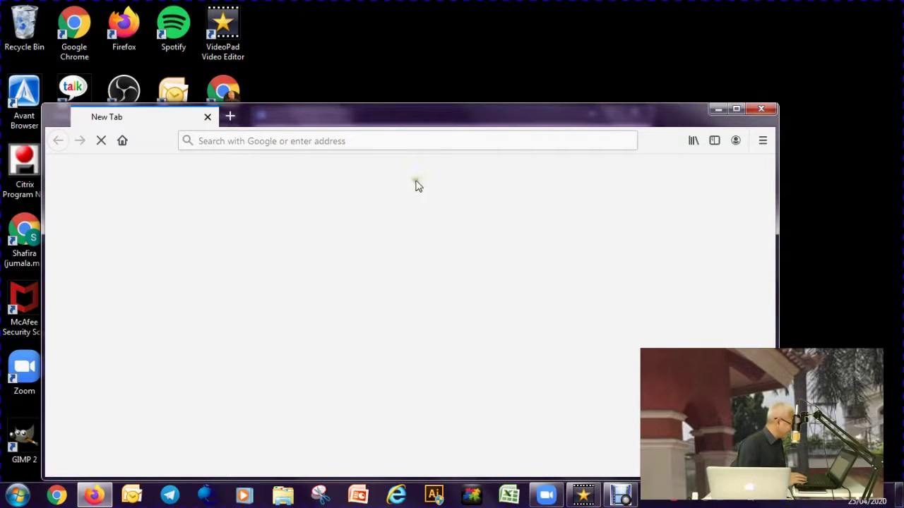
pyautogui.moveTo(408, 119); pyautogui.dragTo(421, 62)
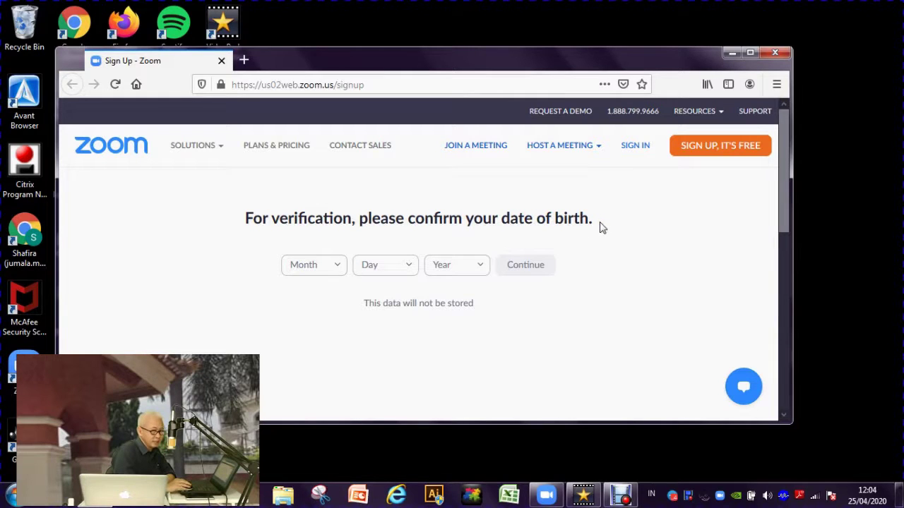
pyautogui.click(341, 270)
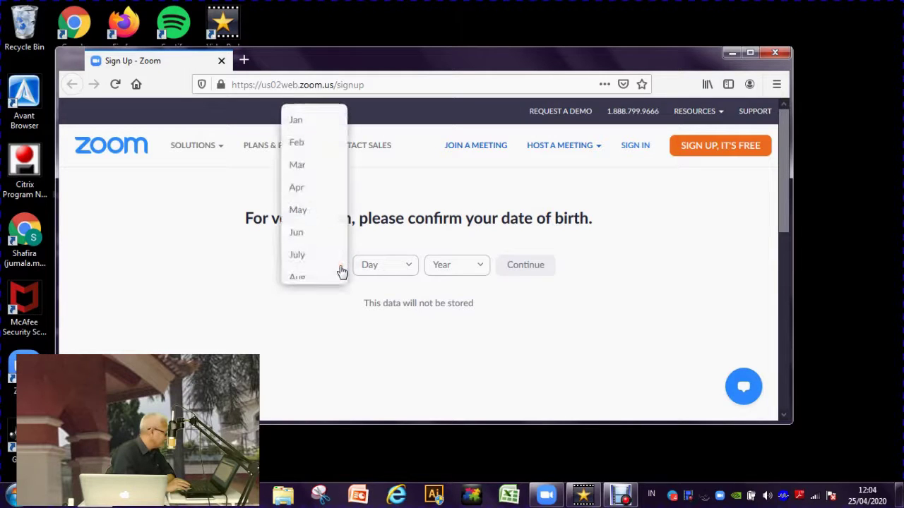
pyautogui.scroll(-3, 317, 254)
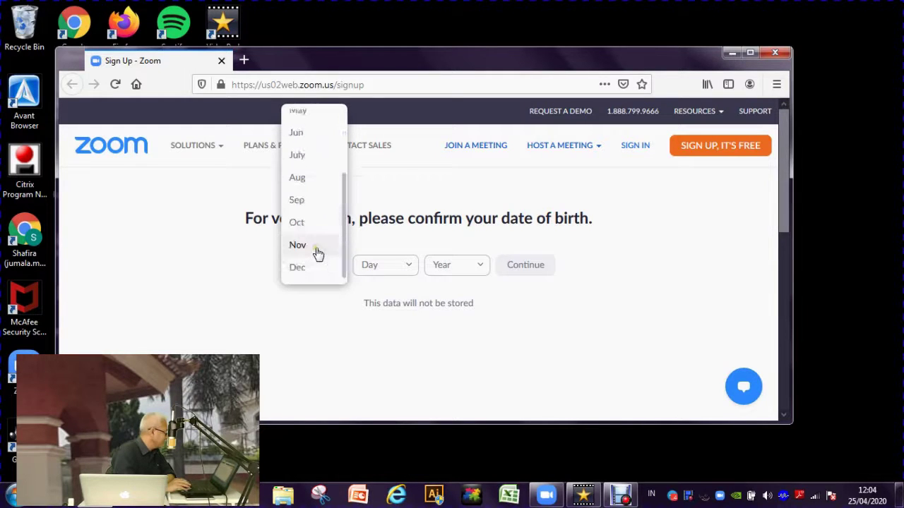
pyautogui.click(302, 202)
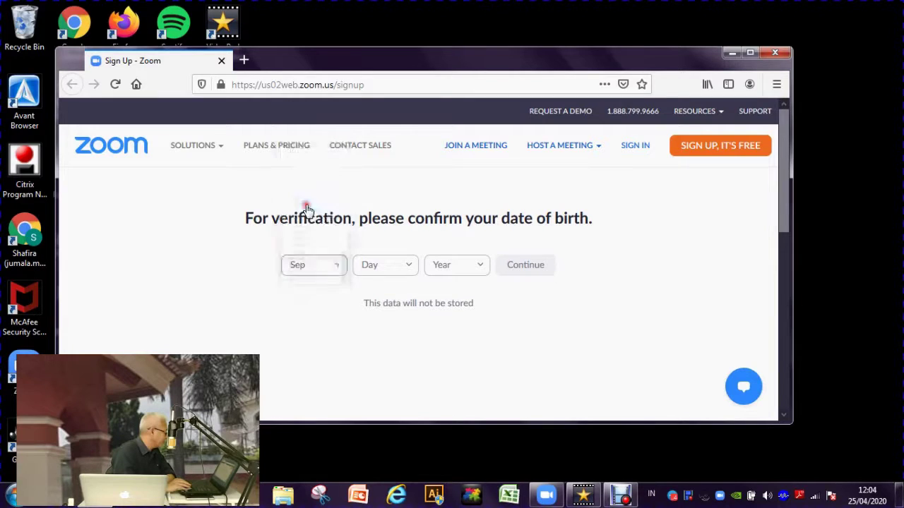
pyautogui.click(406, 265)
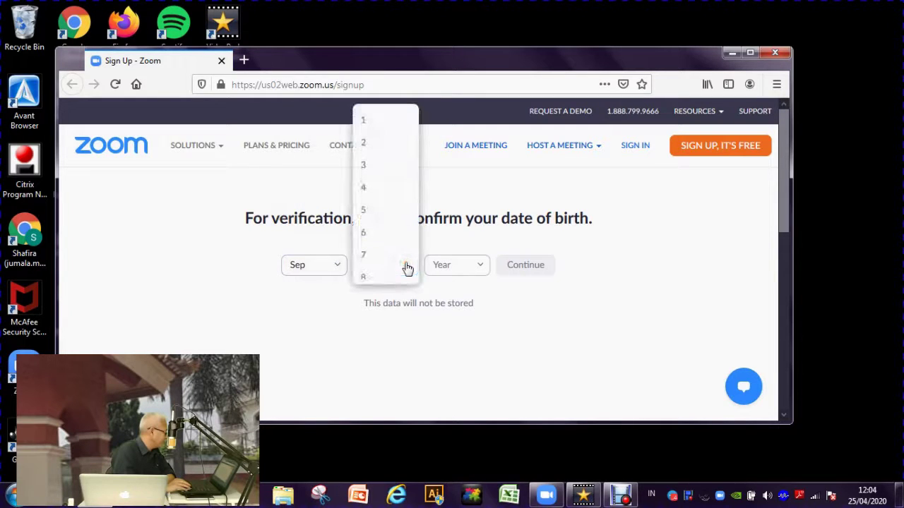
pyautogui.scroll(-5, 408, 267)
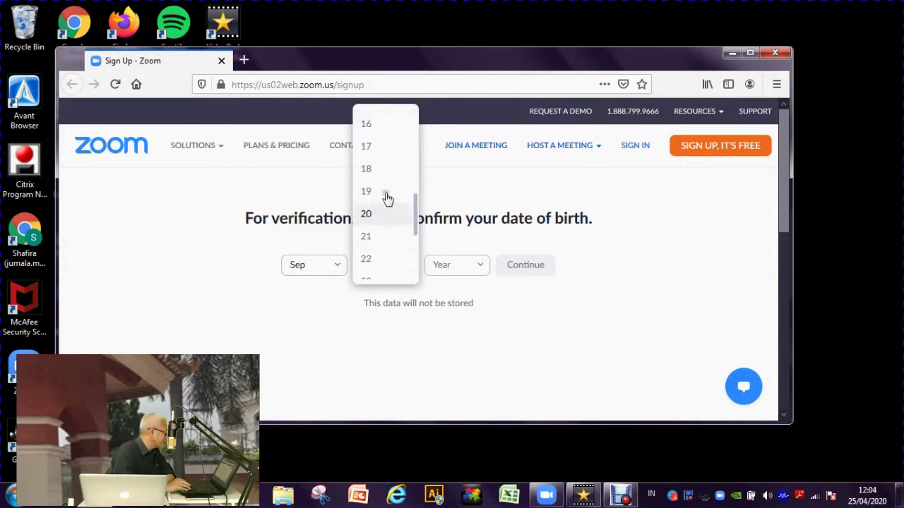
pyautogui.click(372, 125)
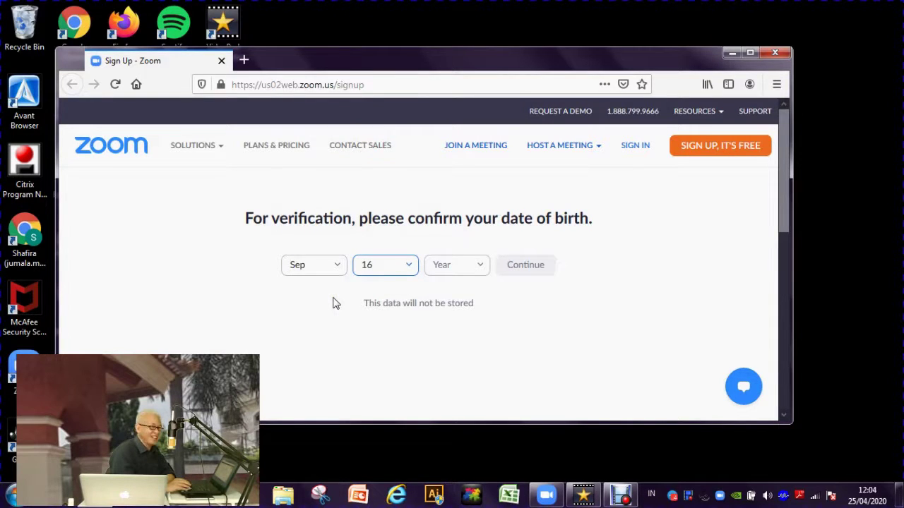
pyautogui.click(478, 274)
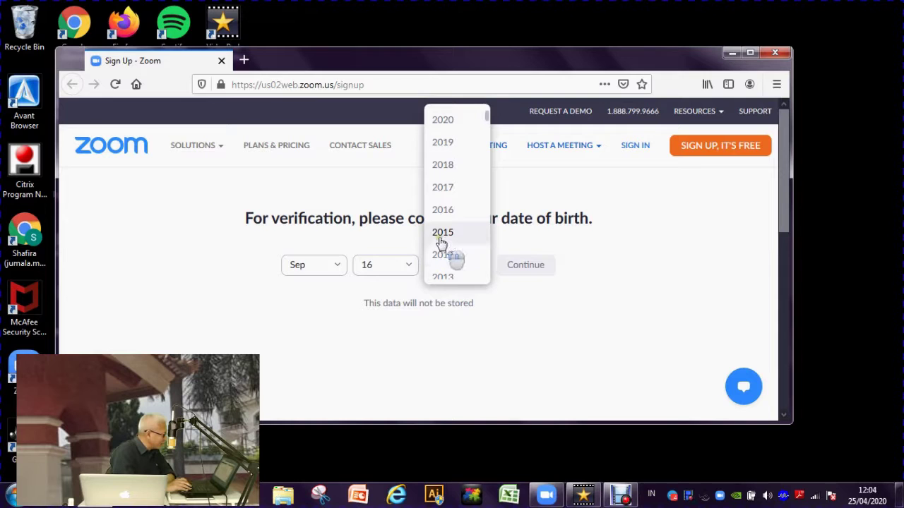
pyautogui.scroll(-4, 447, 176)
pyautogui.scroll(-10, 447, 176)
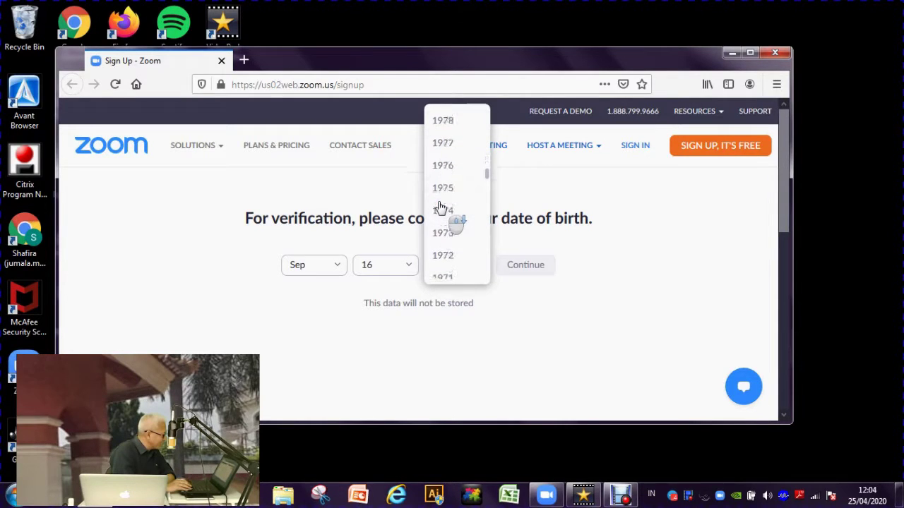
pyautogui.scroll(-3, 443, 235)
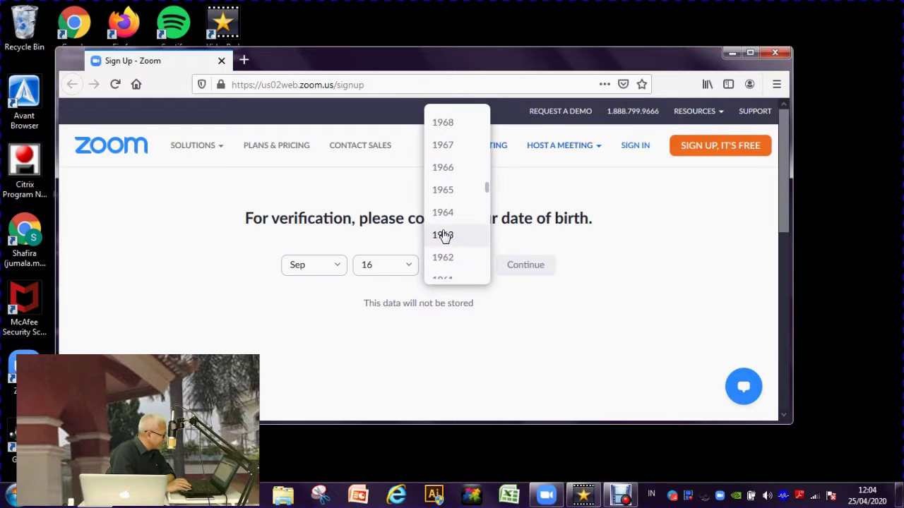
pyautogui.click(447, 216)
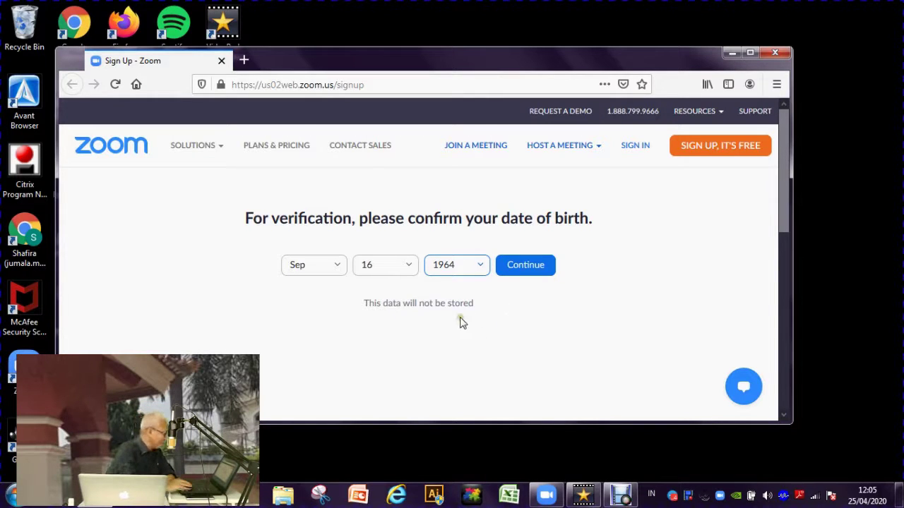
pyautogui.click(525, 271)
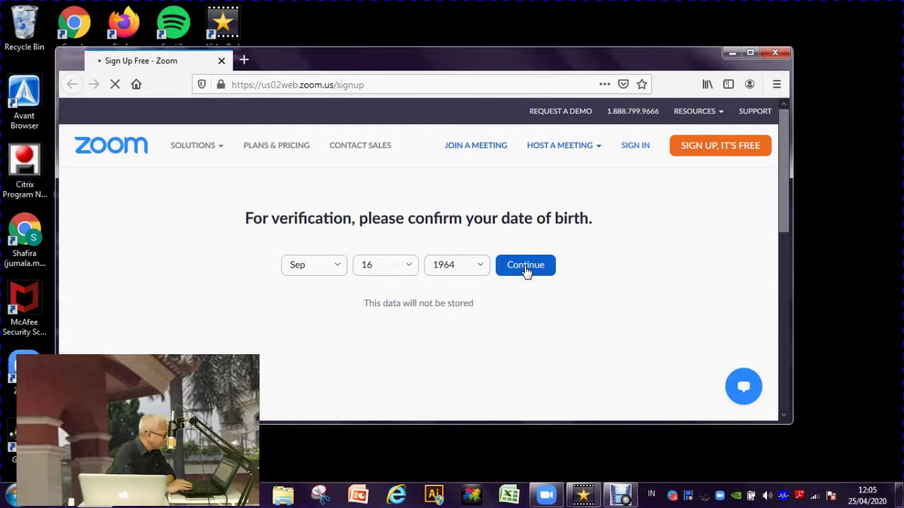
# - Enter the user's Gmail address in the work email field and dismiss the autocomplete suggestion
pyautogui.click(317, 271)
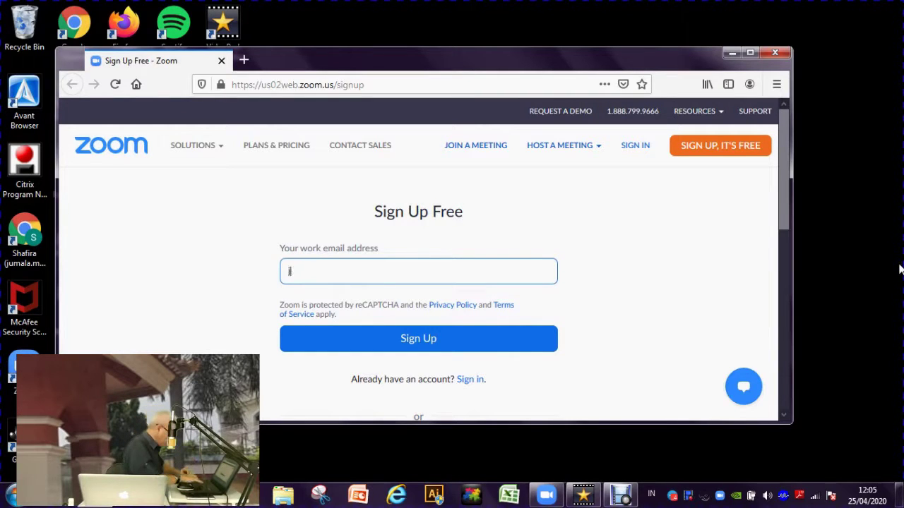
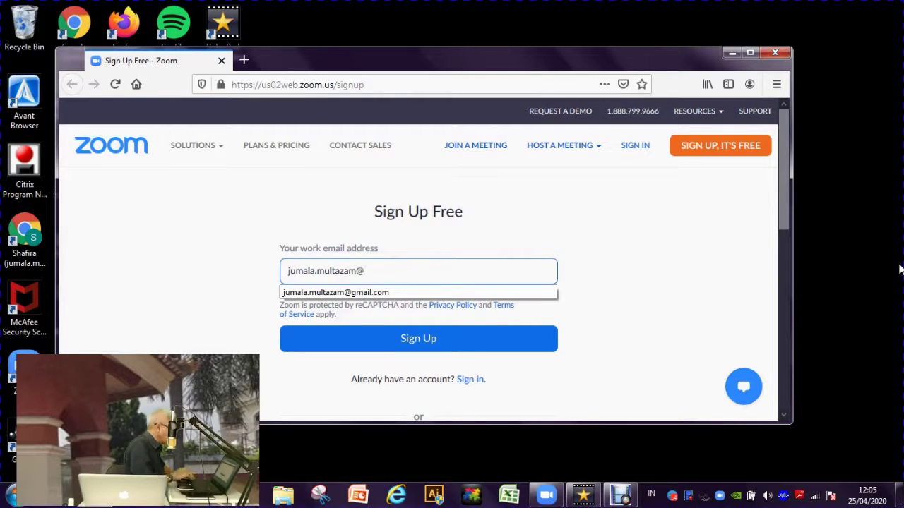
pyautogui.press('Escape')
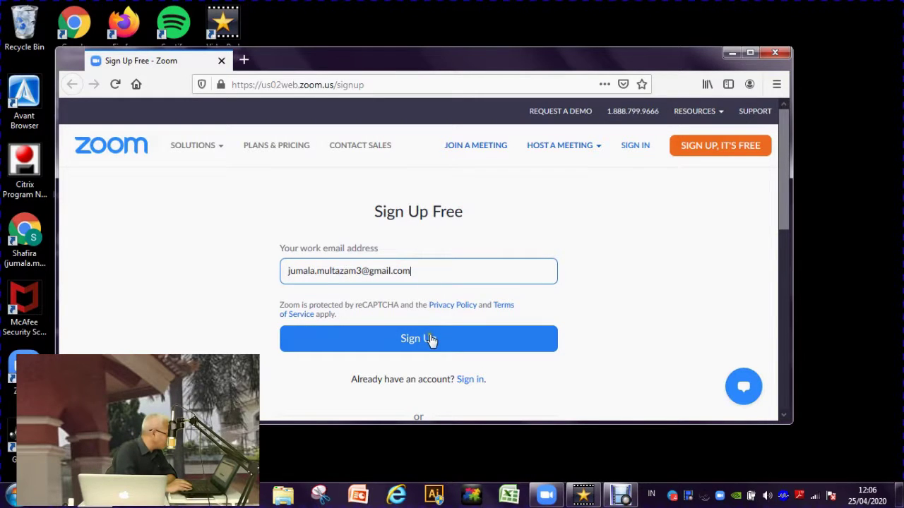
# - Submit the sign-up so Zoom sends a confirmation email, then open a new Firefox tab
pyautogui.click(466, 344)
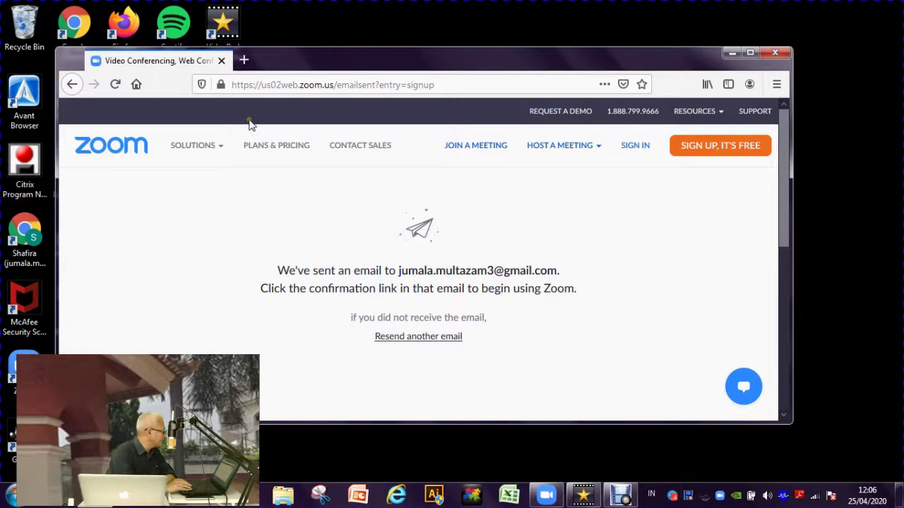
pyautogui.click(244, 61)
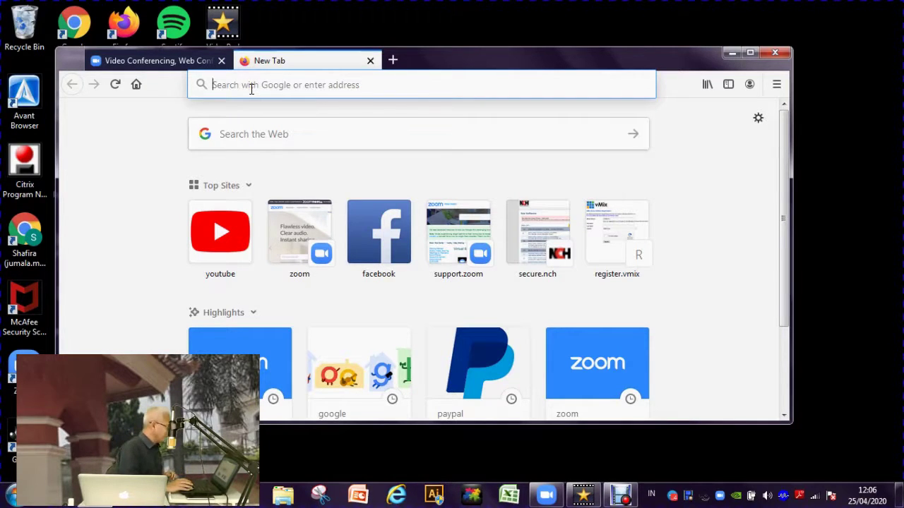
# - Load google.com in the new tab and go to the Gmail account chooser
pyautogui.write('google.com/')
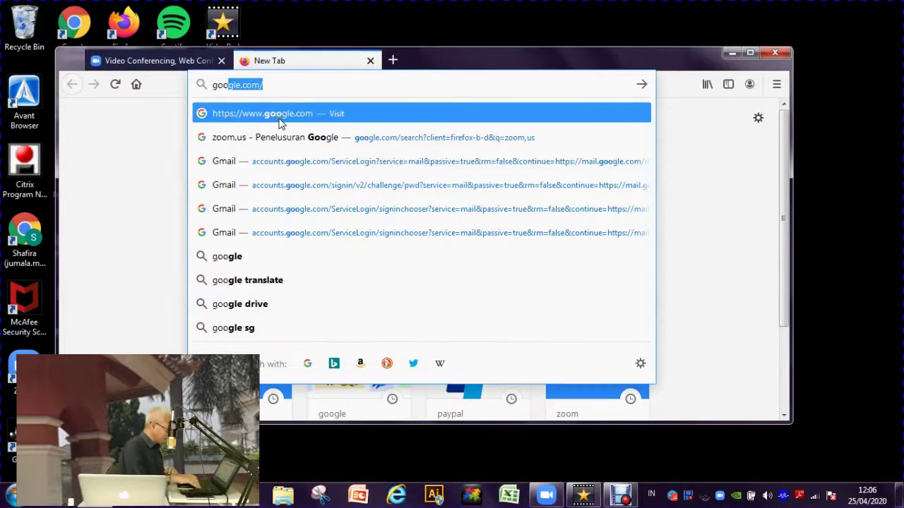
pyautogui.press('Return')
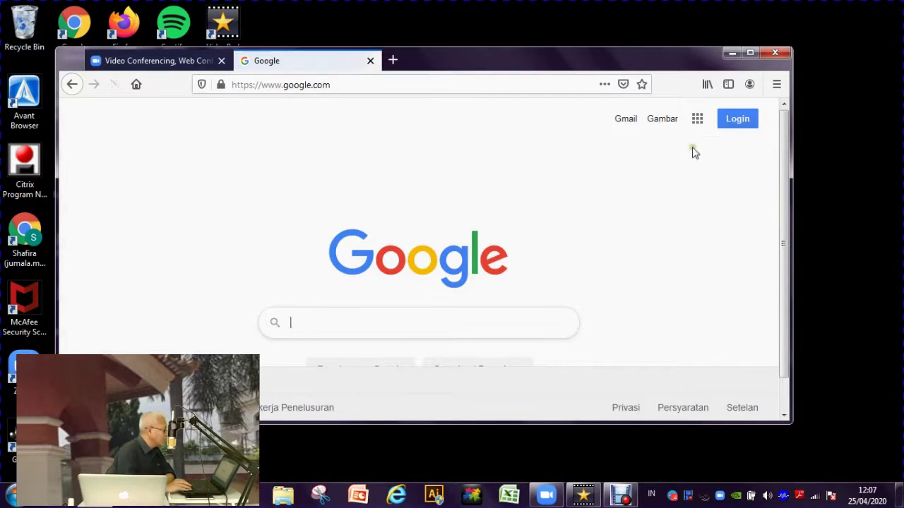
pyautogui.click(624, 121)
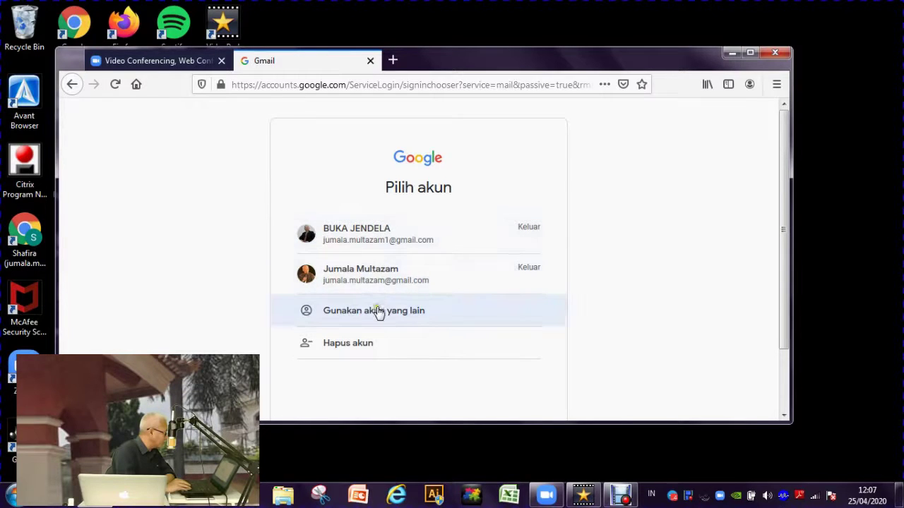
# - Choose to use another account and enter the corrected Google email address
pyautogui.click(377, 309)
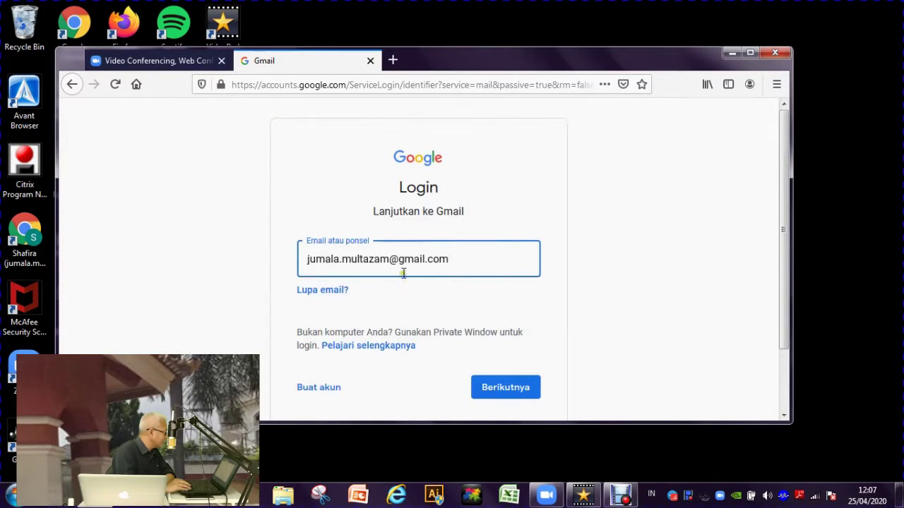
pyautogui.click(392, 261)
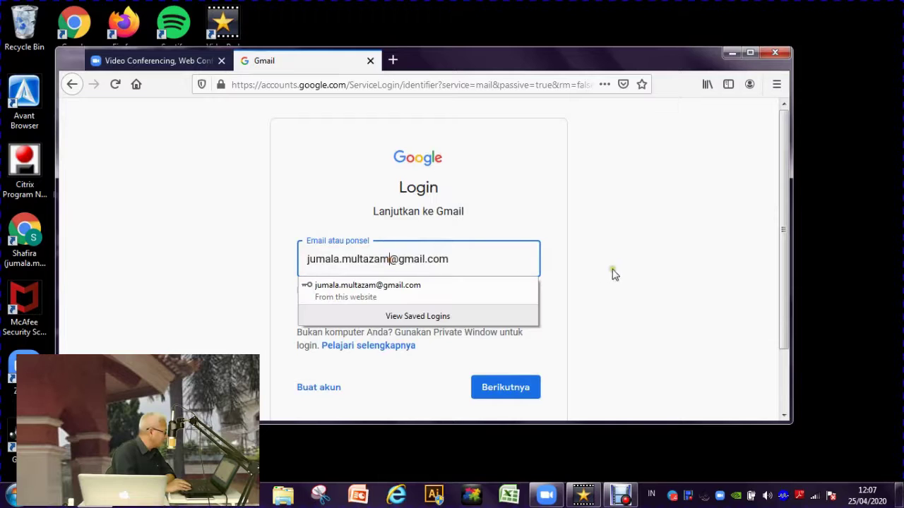
pyautogui.write('3')
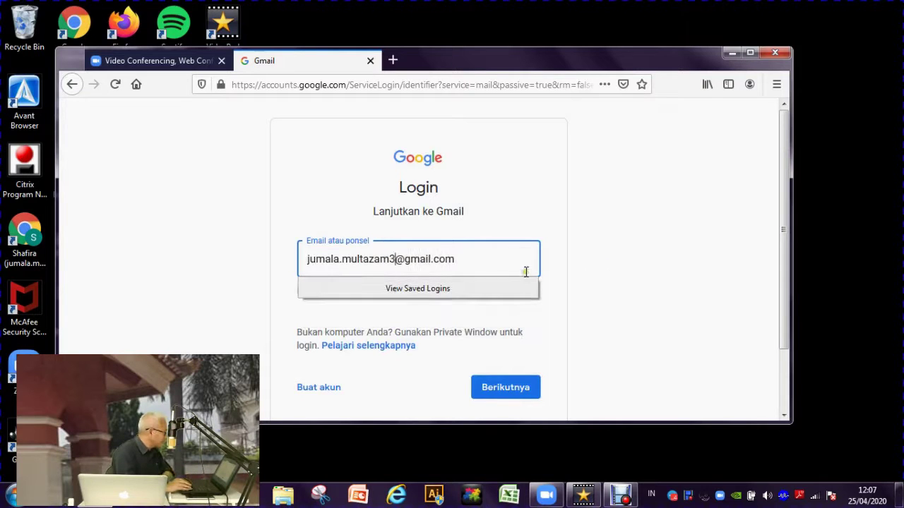
pyautogui.click(468, 257)
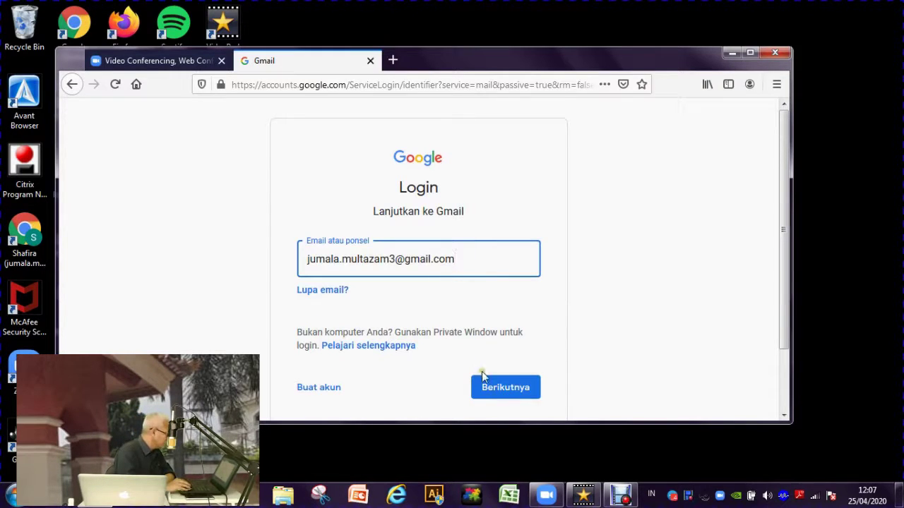
pyautogui.click(496, 388)
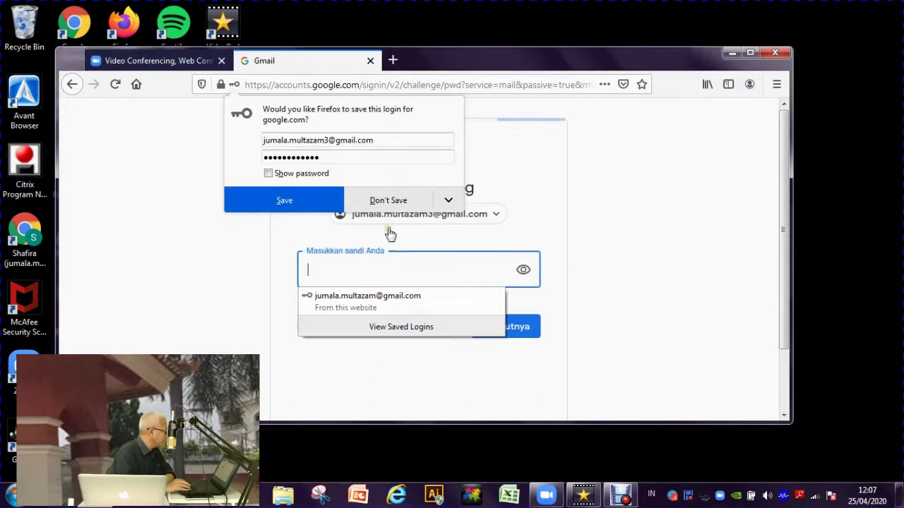
# - Enter the account password and sign in
pyautogui.click(422, 284)
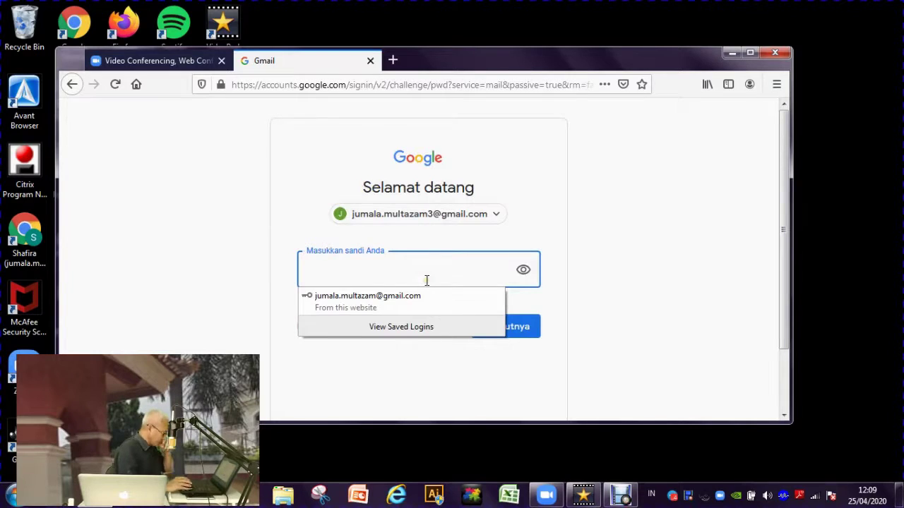
pyautogui.write('••')
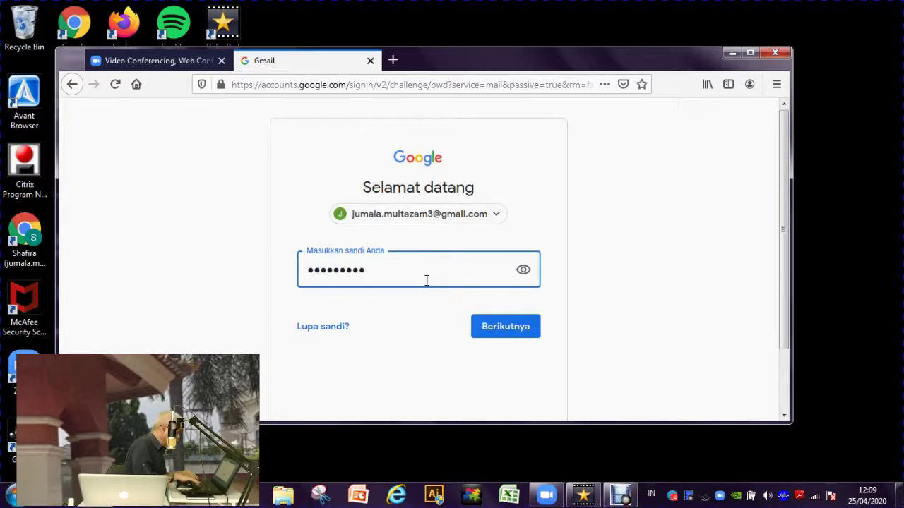
pyautogui.write('•')
pyautogui.click(506, 326)
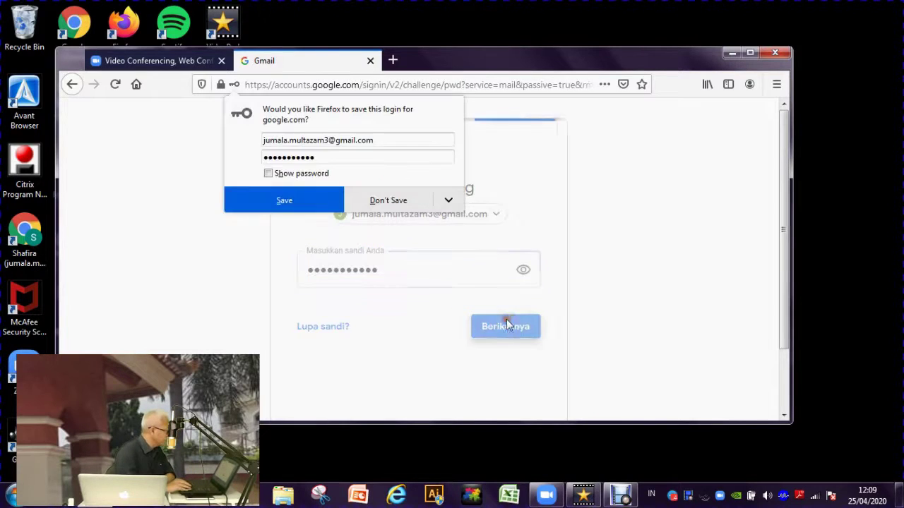
# - Decline saving the login, open the Zoom activation email, and choose Activate Account
pyautogui.click(400, 202)
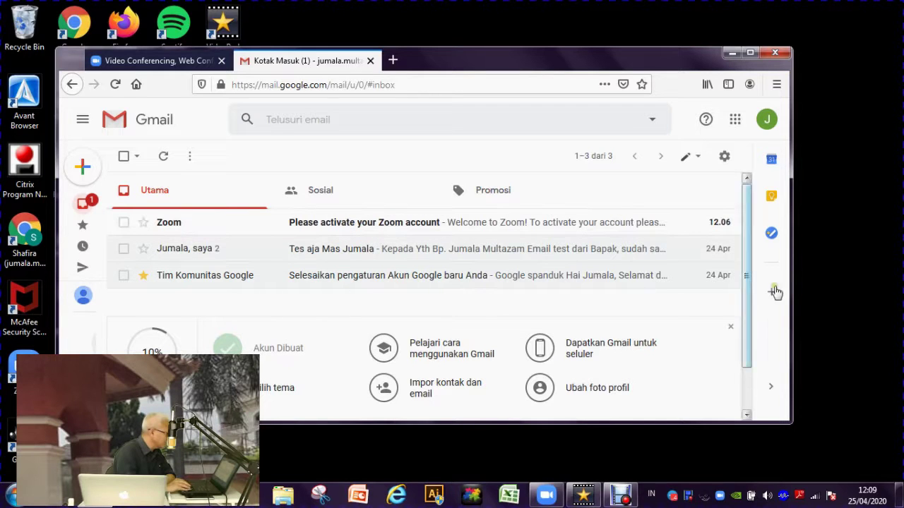
pyautogui.click(477, 227)
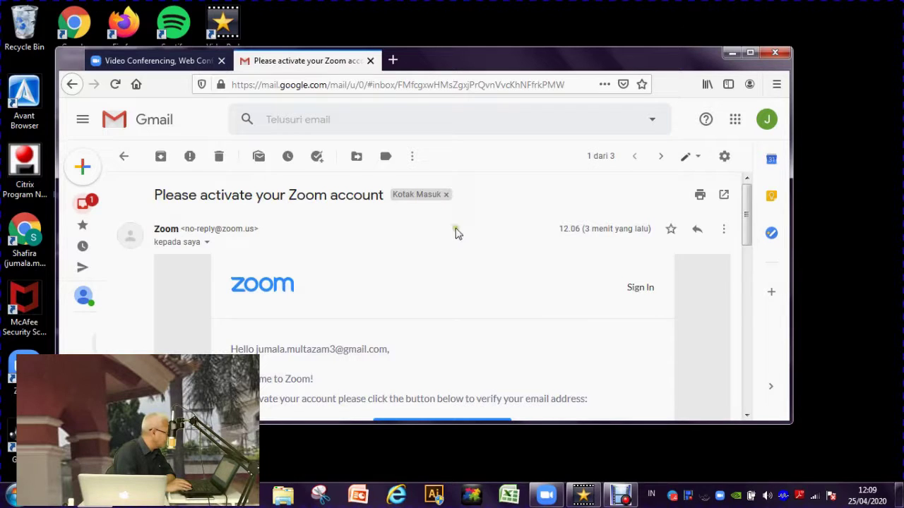
pyautogui.scroll(-3, 403, 275)
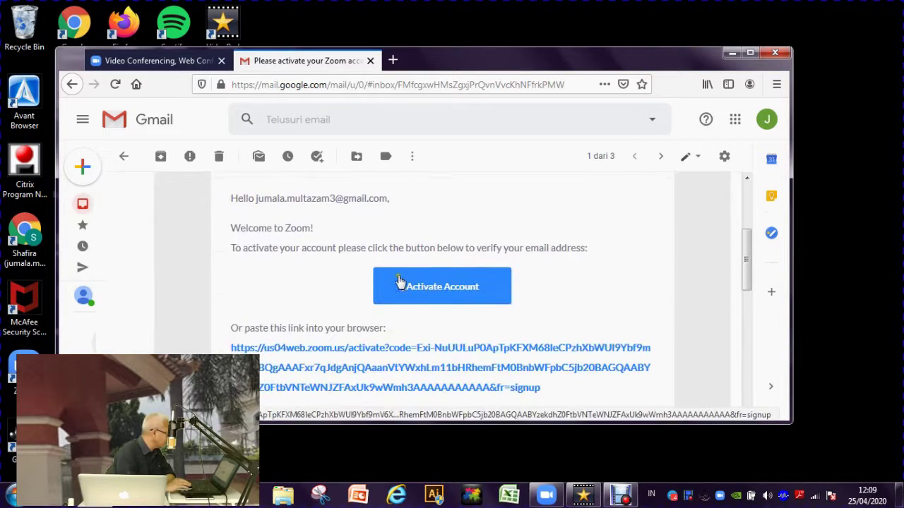
pyautogui.scroll(2, 335, 296)
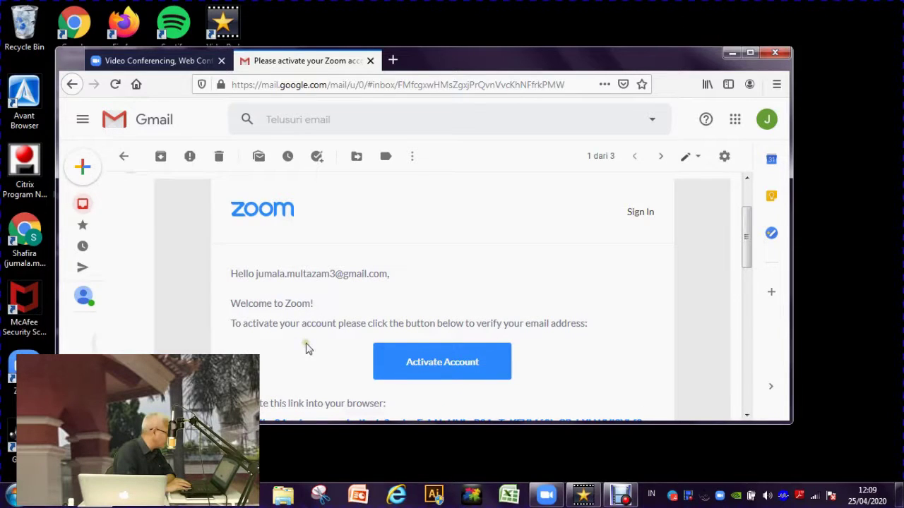
pyautogui.scroll(-2, 321, 358)
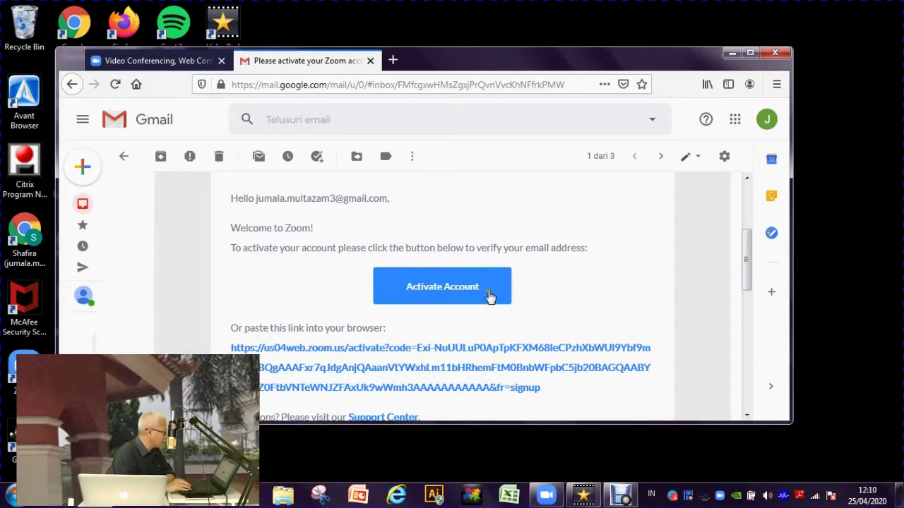
pyautogui.click(462, 302)
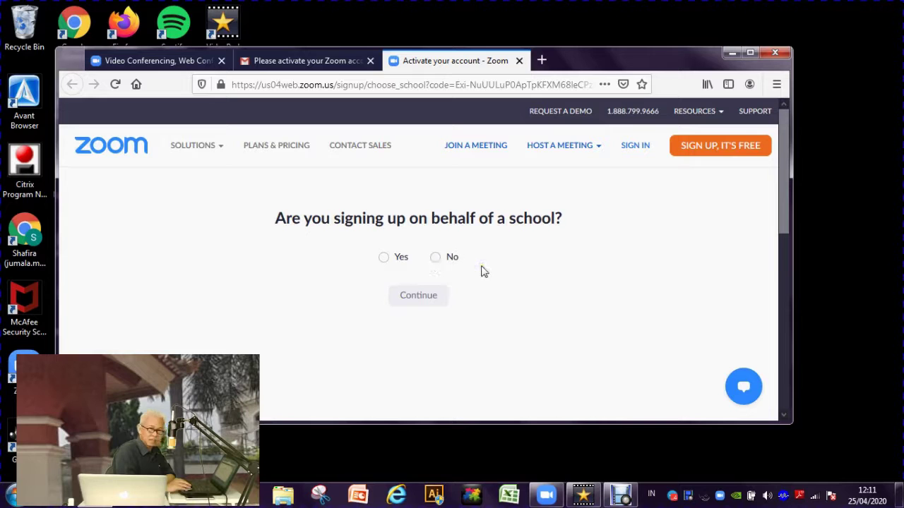
# - Answer No to the school sign-up question and continue to the Welcome form
pyautogui.click(435, 257)
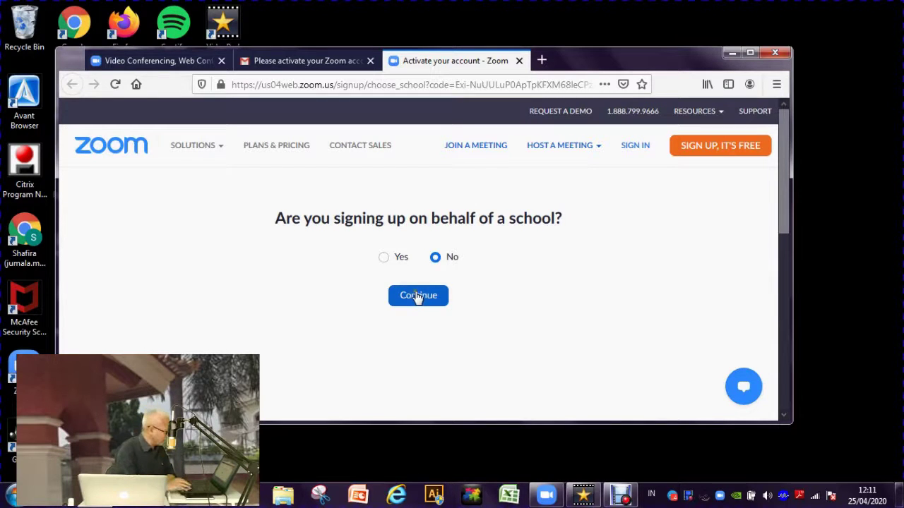
pyautogui.click(417, 304)
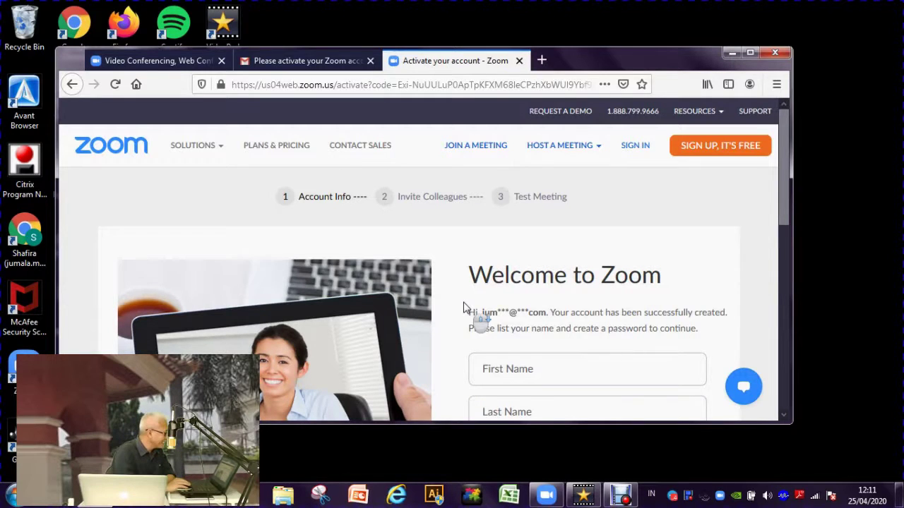
# - Fill in the user's first name and last name on the Welcome form
pyautogui.scroll(-2, 463, 308)
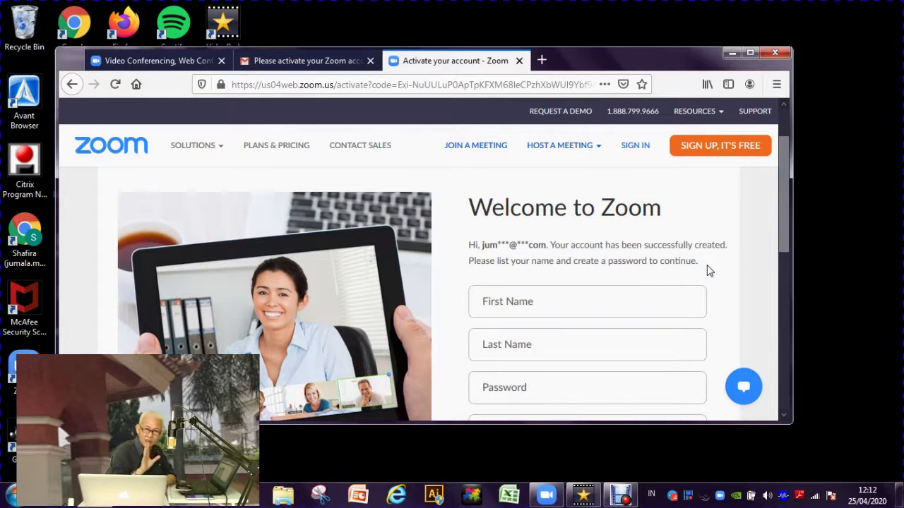
pyautogui.click(578, 304)
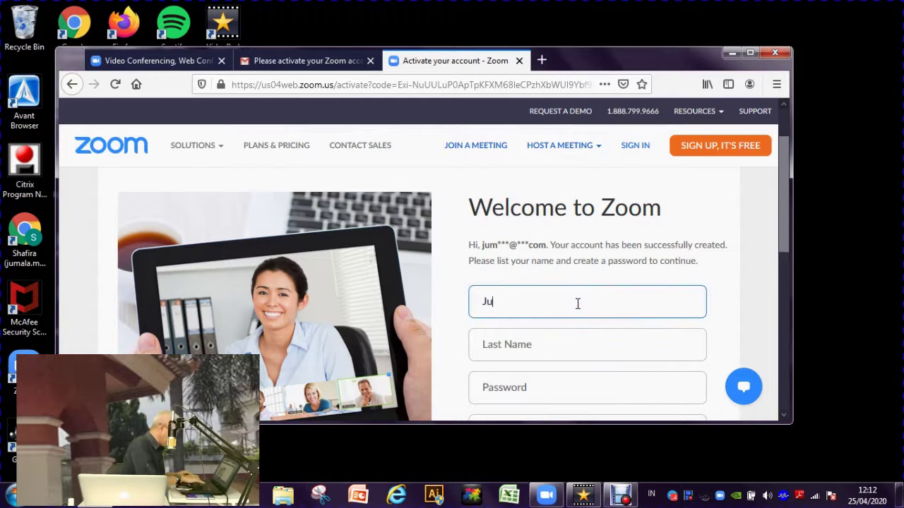
pyautogui.click(550, 351)
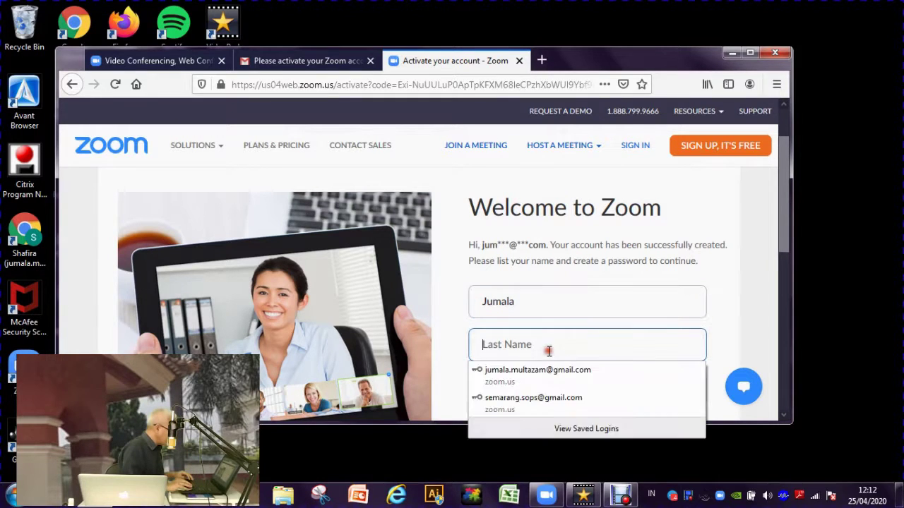
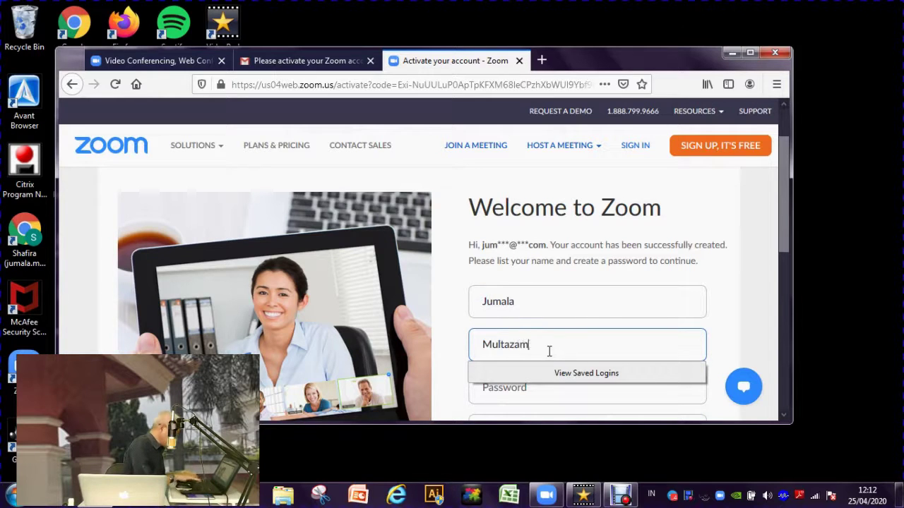
# - Enter a 12-character account password in the Password field
pyautogui.click(732, 325)
pyautogui.scroll(-2, 732, 326)
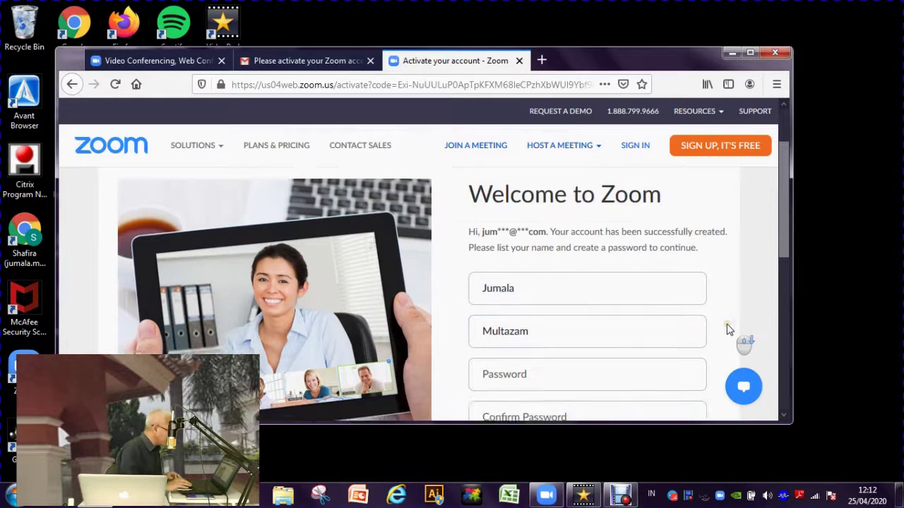
pyautogui.click(581, 327)
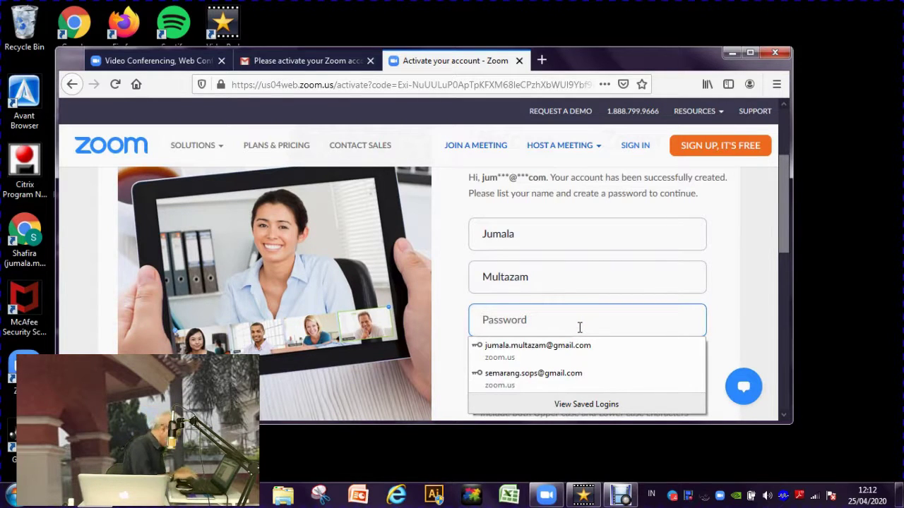
pyautogui.write('••••••••••••')
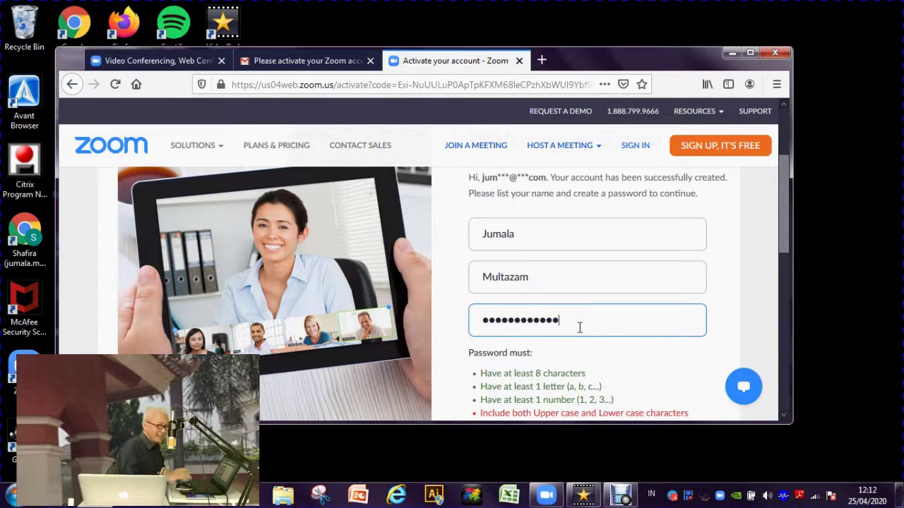
pyautogui.click(731, 315)
pyautogui.scroll(-2, 731, 316)
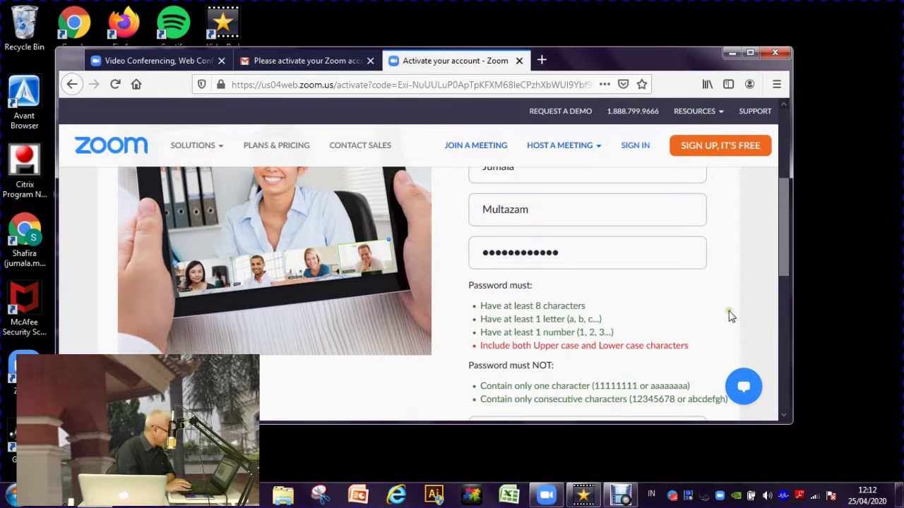